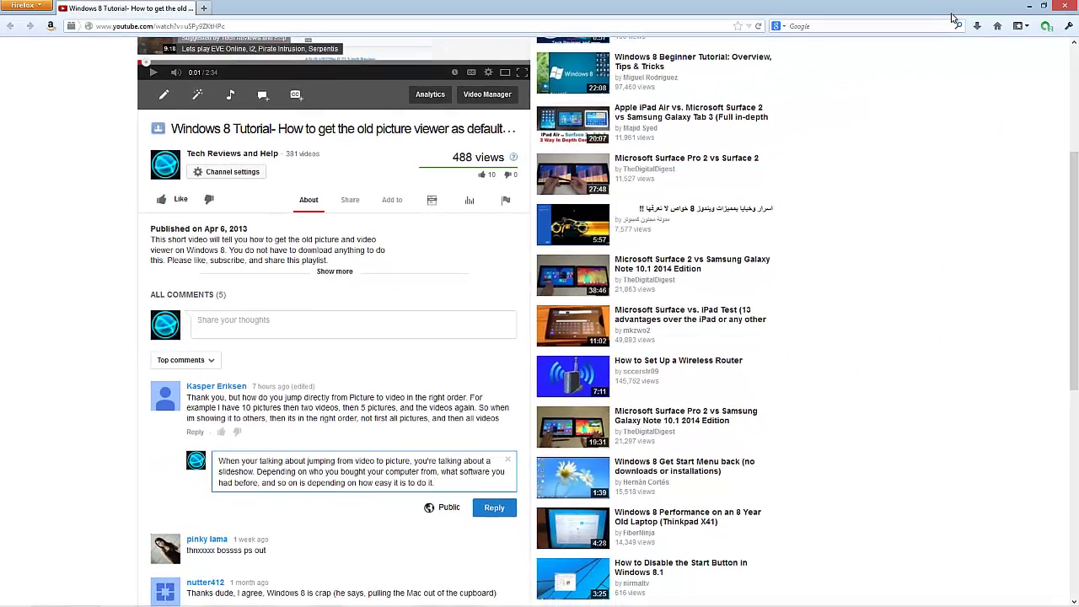
Open the Pictures folder and select wood, VID_20130429_195418, VID_20130406_163701, slider-640 and rocket together
click(1026, 6)
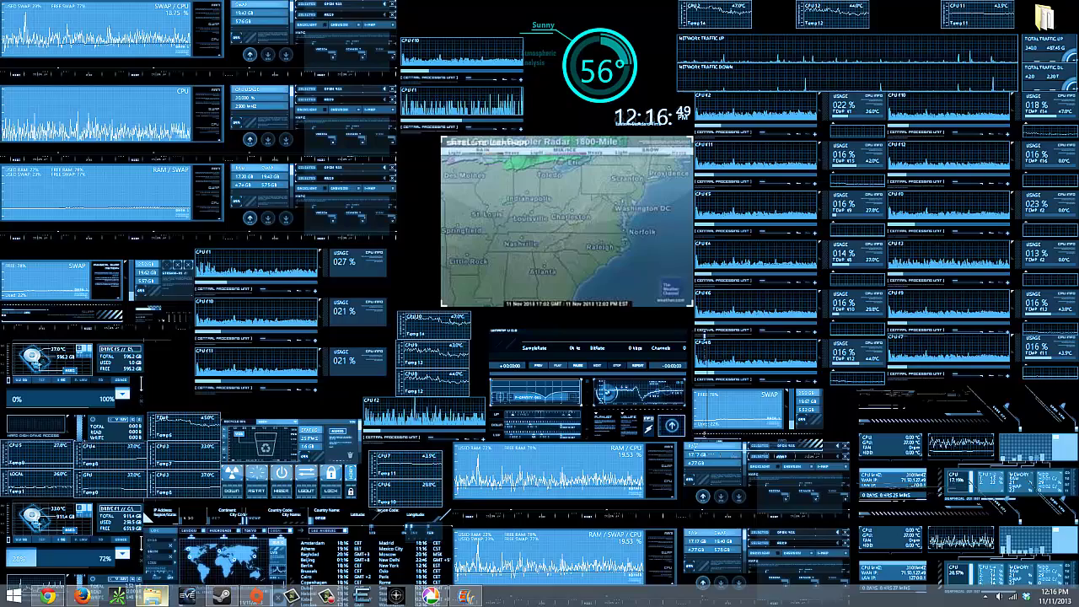
click(217, 552)
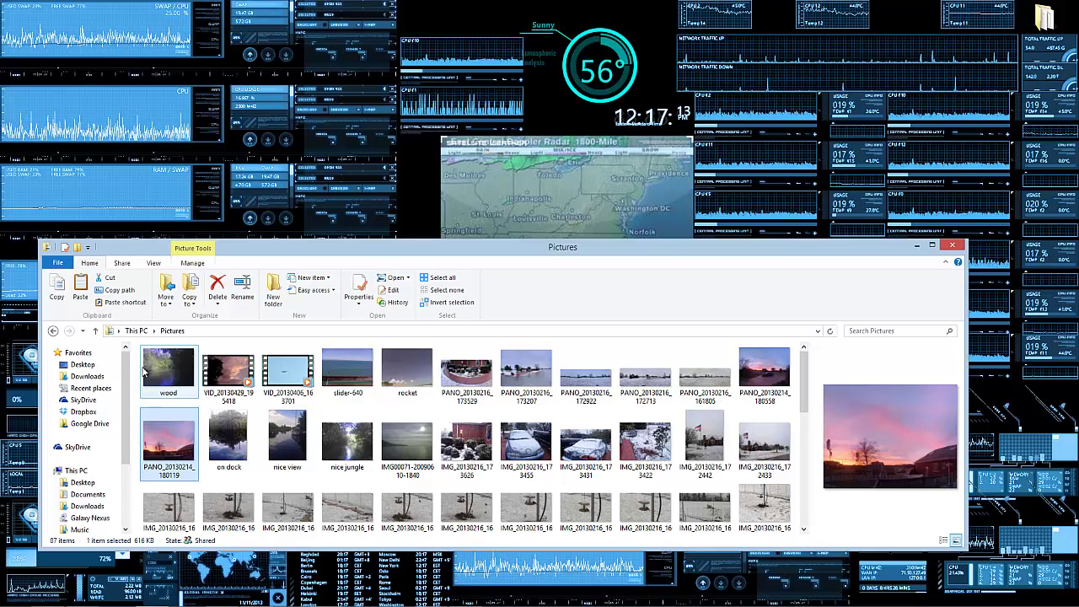
mouse_move(150, 376)
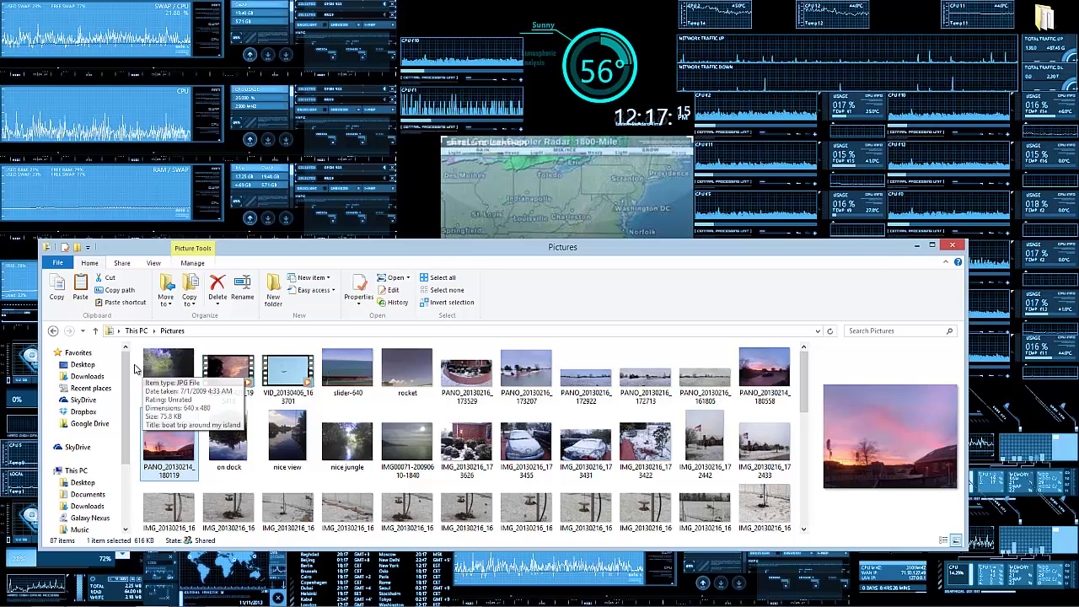
drag(136, 368, 394, 373)
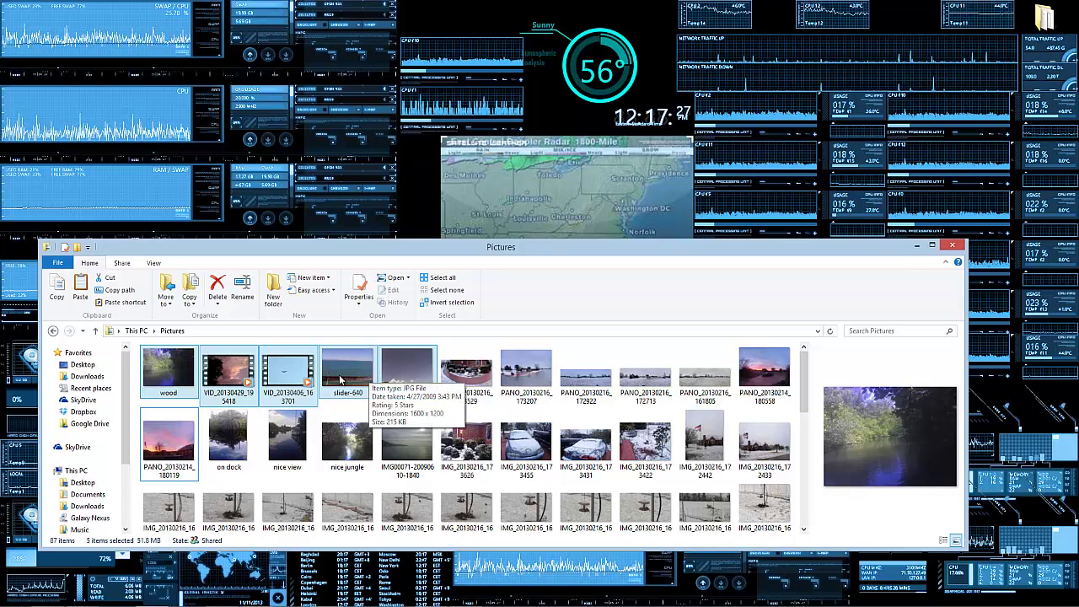
Add the selected files to the Windows Media Player list, pause playback and move the player clear of the Pictures folder
right_click(284, 381)
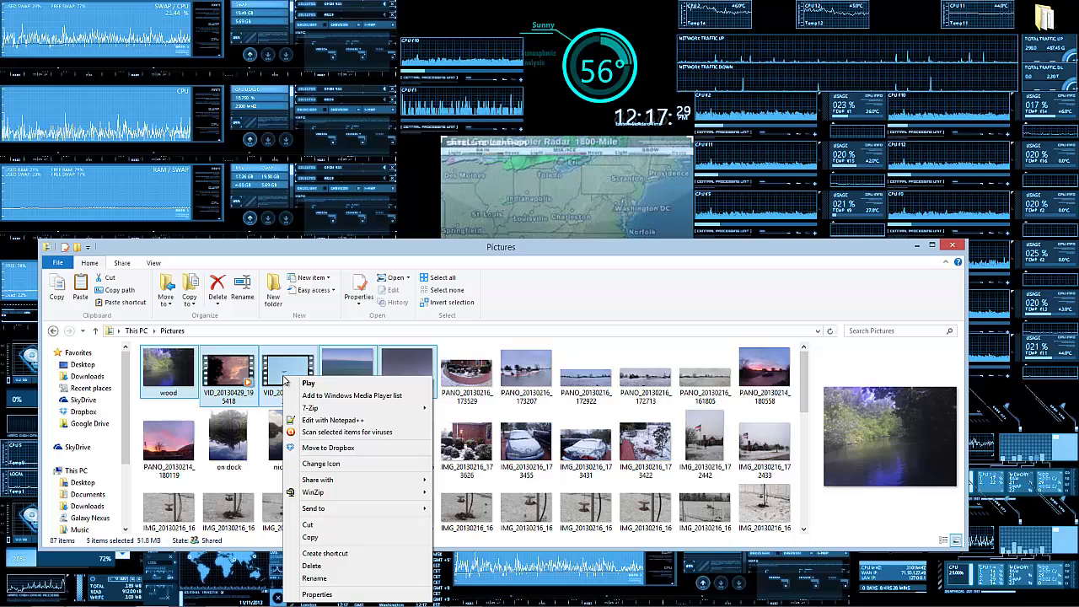
right_click(307, 377)
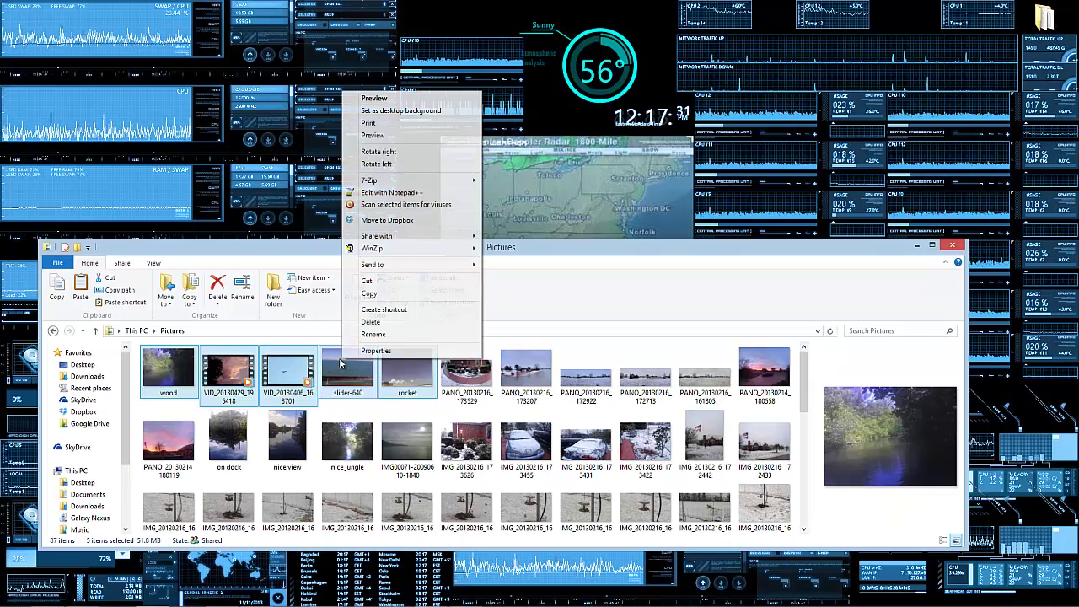
right_click(285, 371)
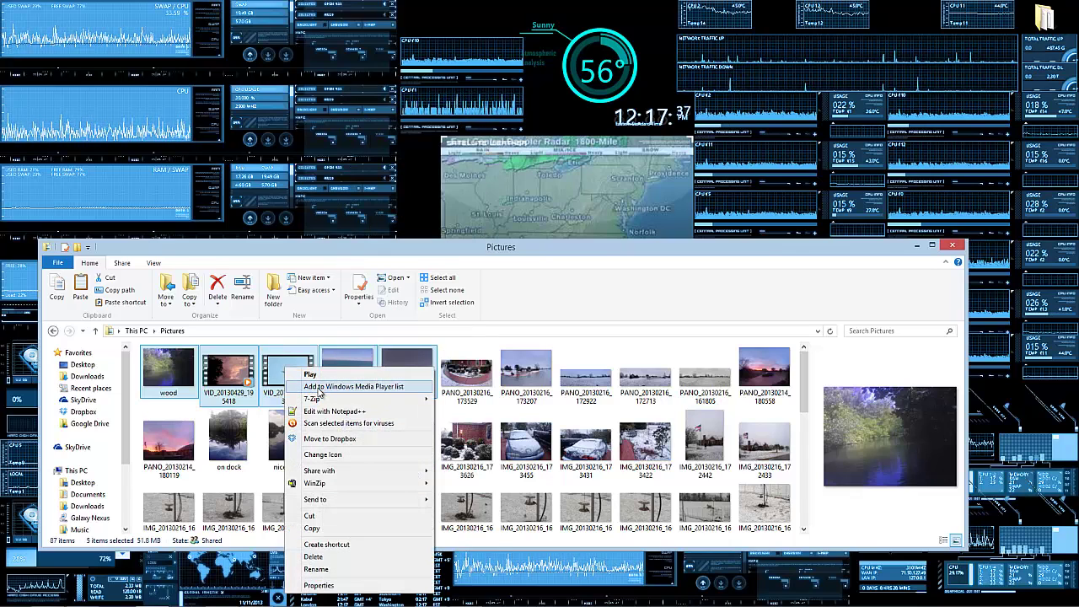
click(319, 387)
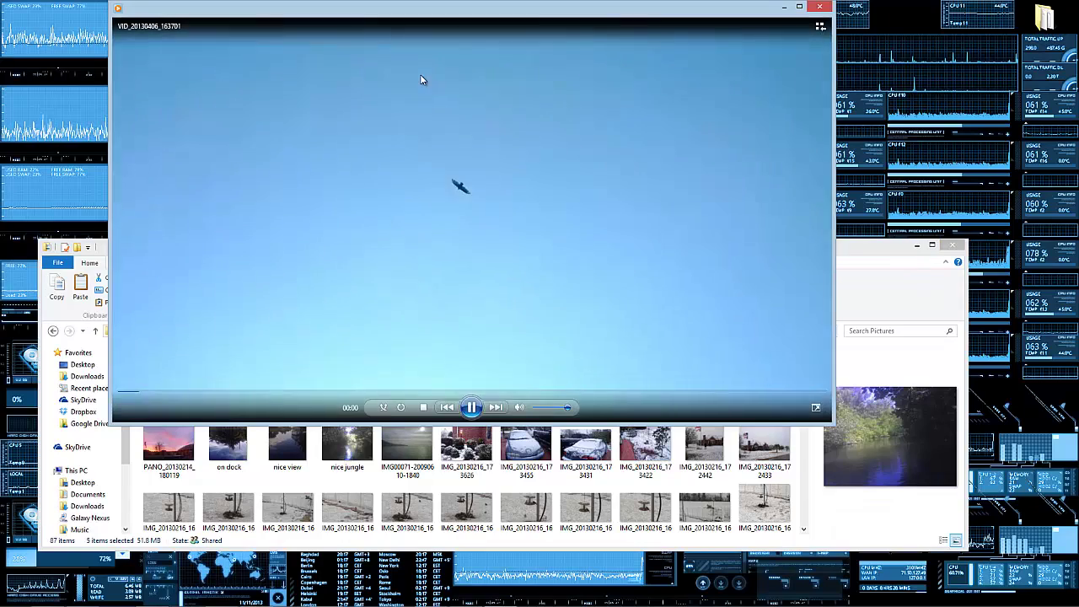
click(471, 407)
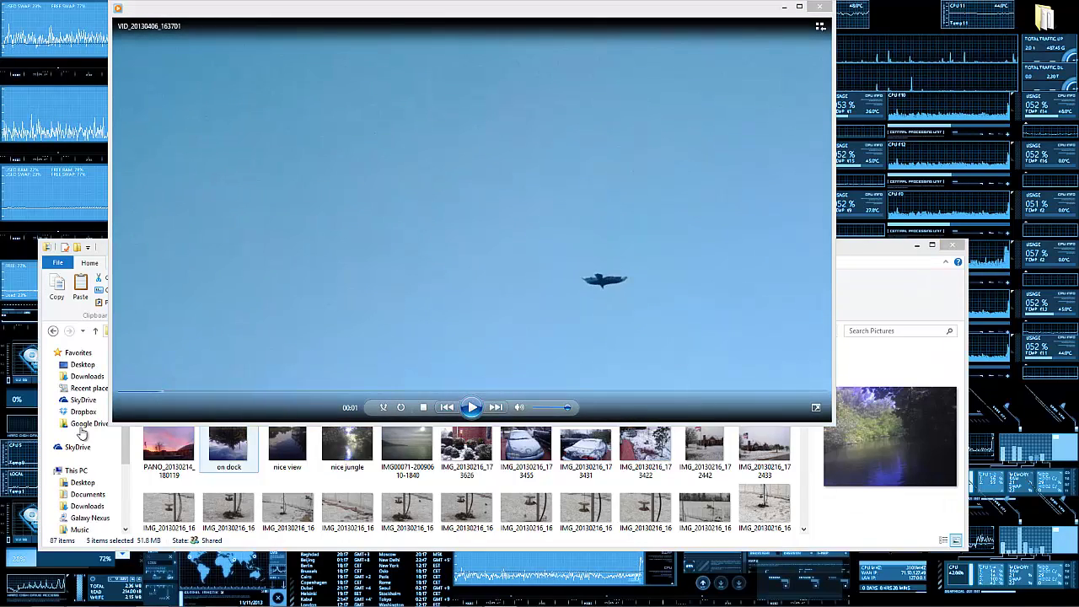
drag(582, 27, 1078, 68)
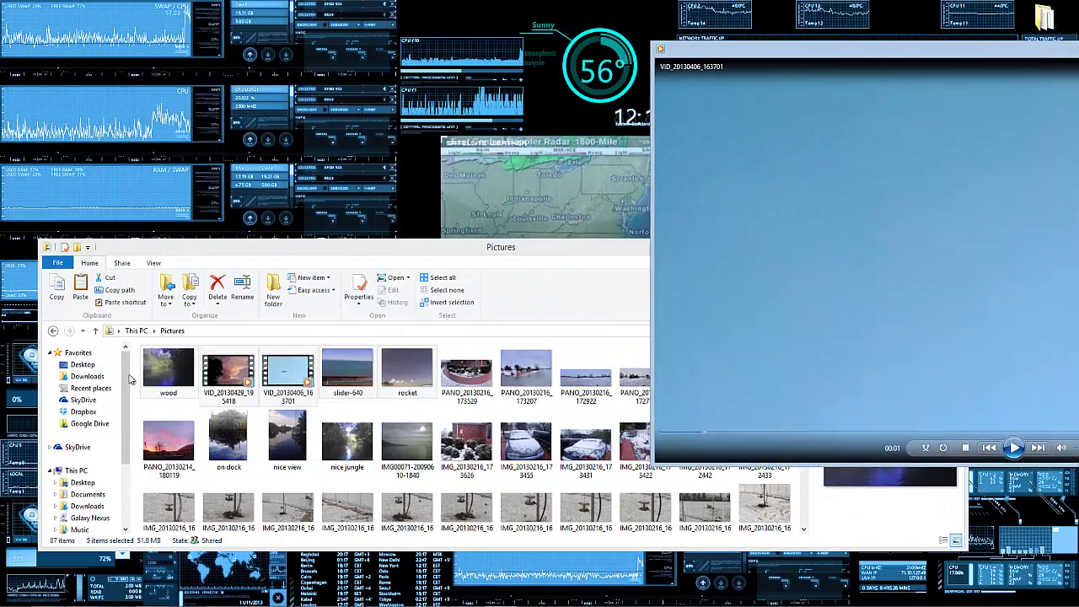
Play the five selected pictures and videos together in Windows Media Player
right_click(331, 387)
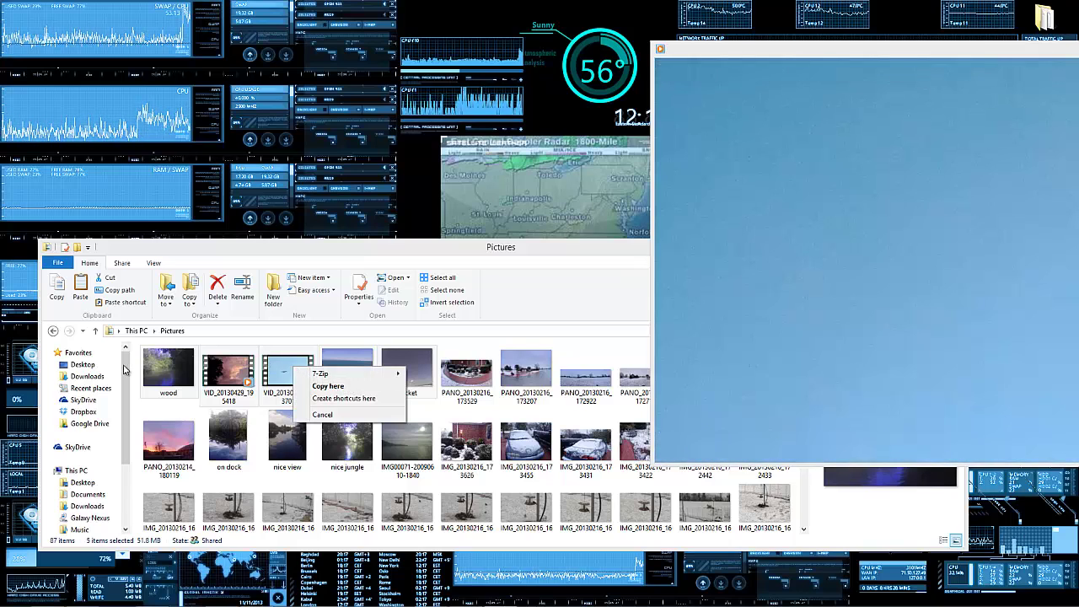
click(312, 414)
right_click(295, 374)
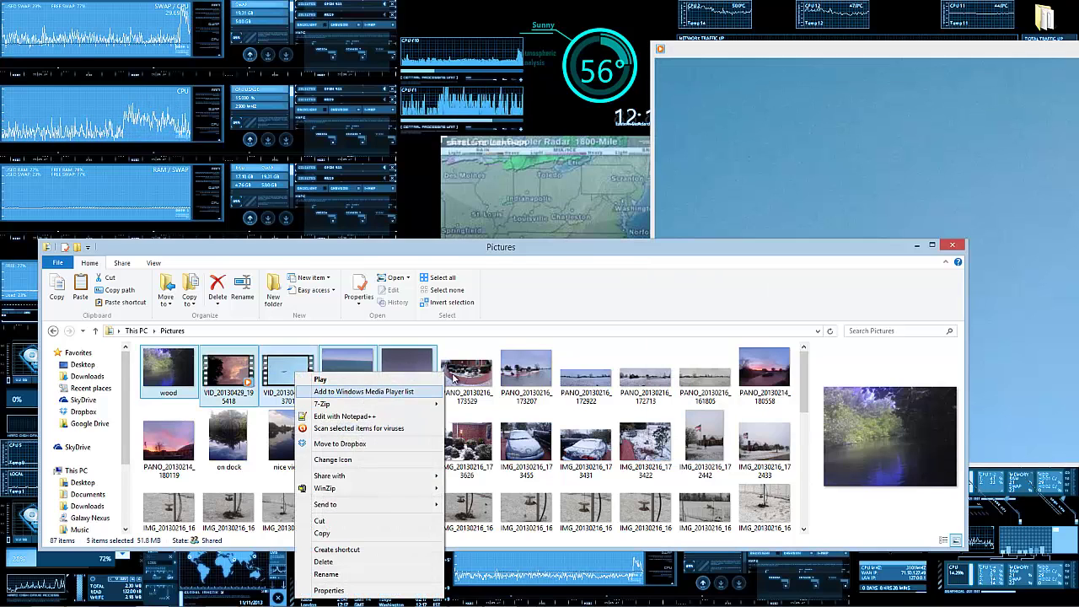
click(321, 380)
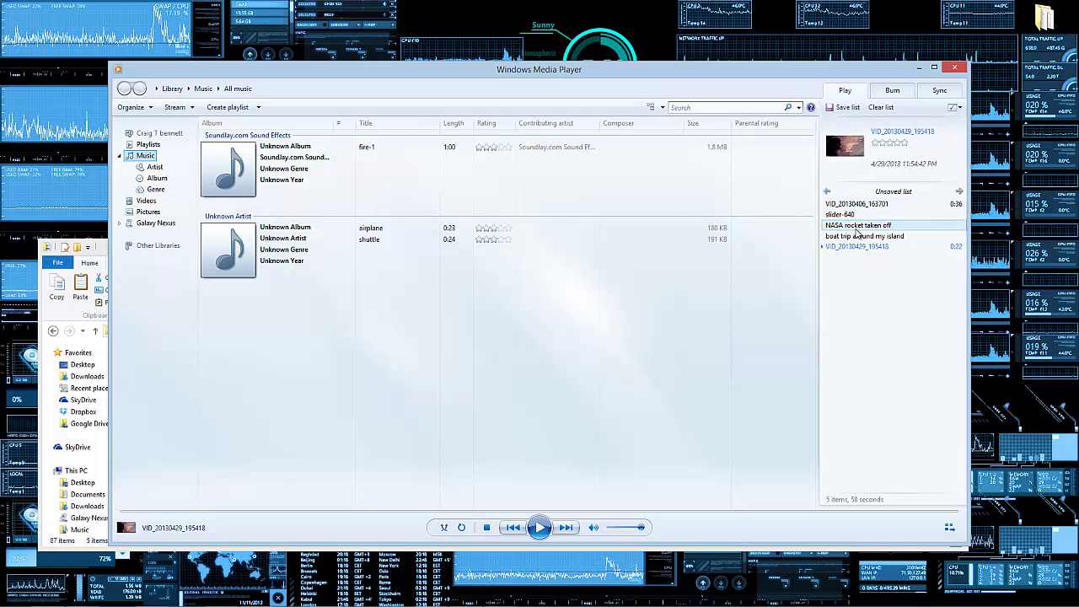
Reorder the unsaved play list to slider-640, VID_20130406_163701, VID_20130429_195418, NASA rocket taken off and boat trip around my island
double_click(859, 224)
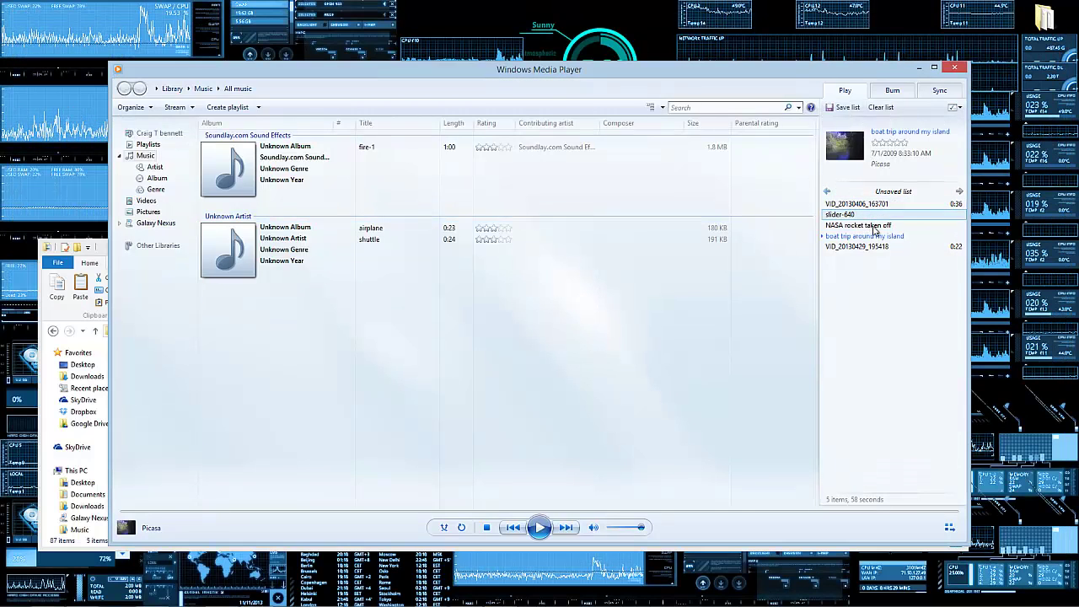
drag(862, 246, 866, 222)
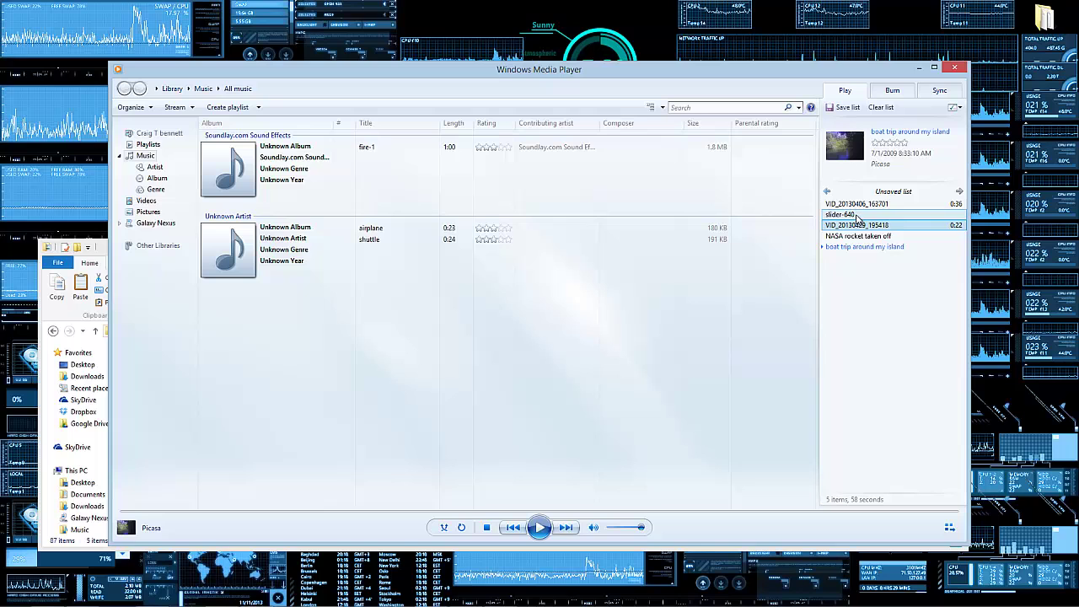
drag(858, 204, 865, 227)
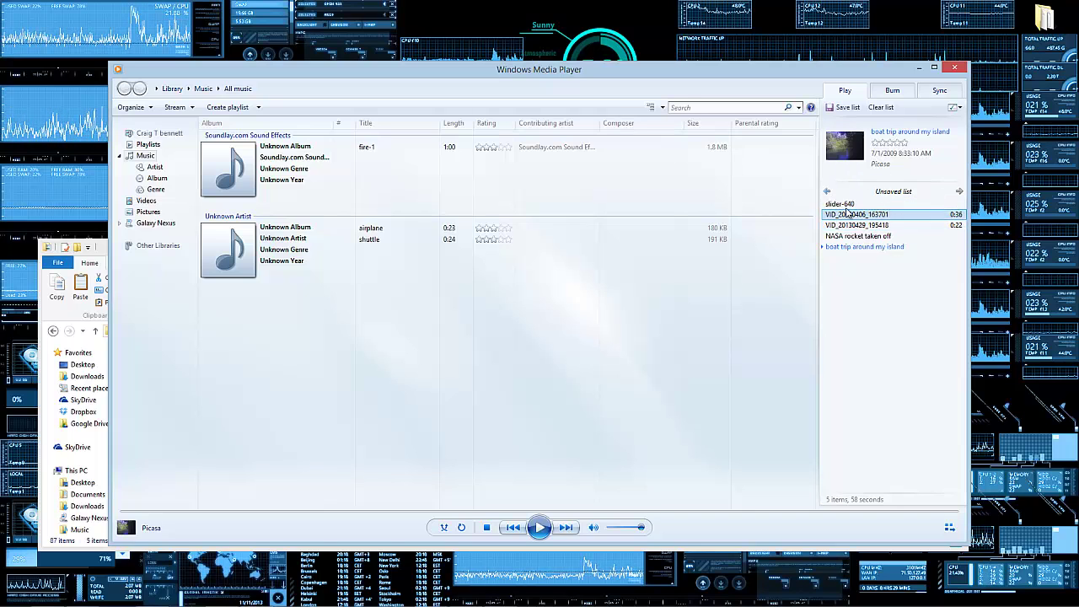
drag(539, 69, 982, 119)
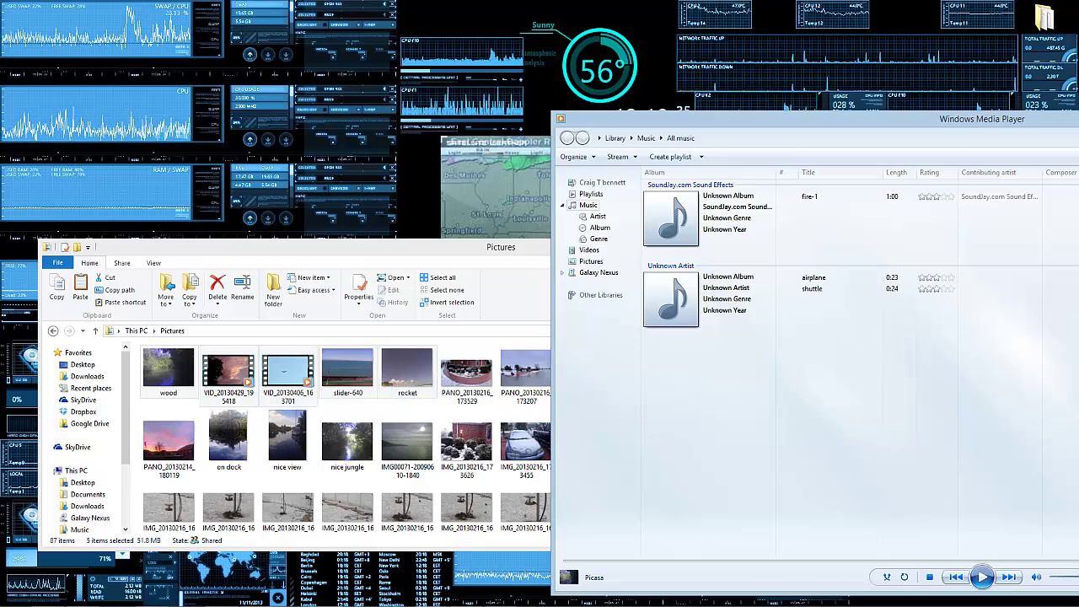
drag(1041, 119, 535, 52)
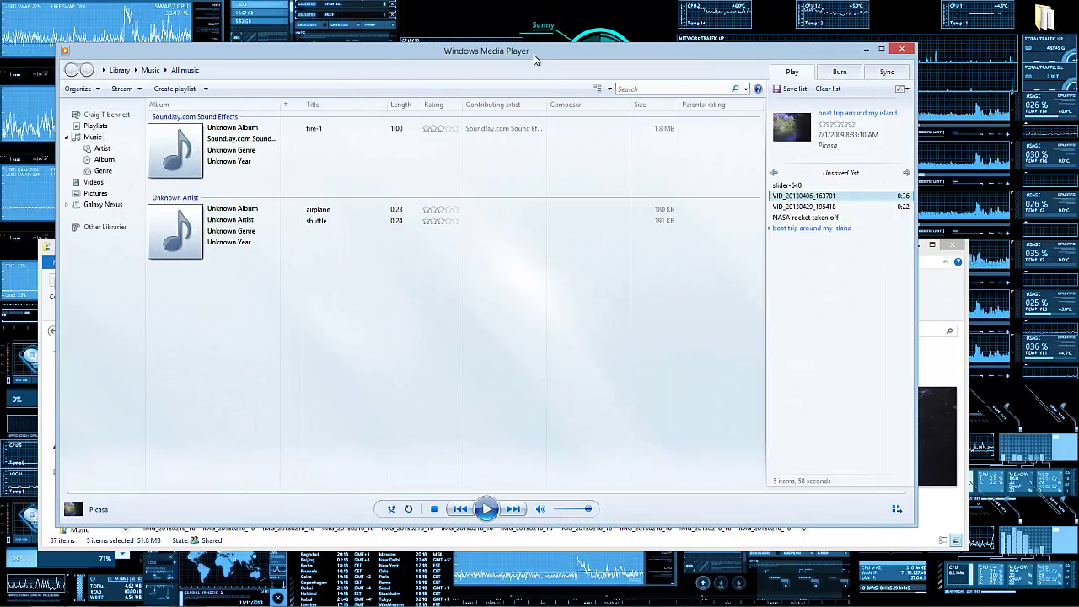
Preview the reordered list starting from VID_20130406_163701, and minimize the player and the Pictures folder when done
double_click(801, 196)
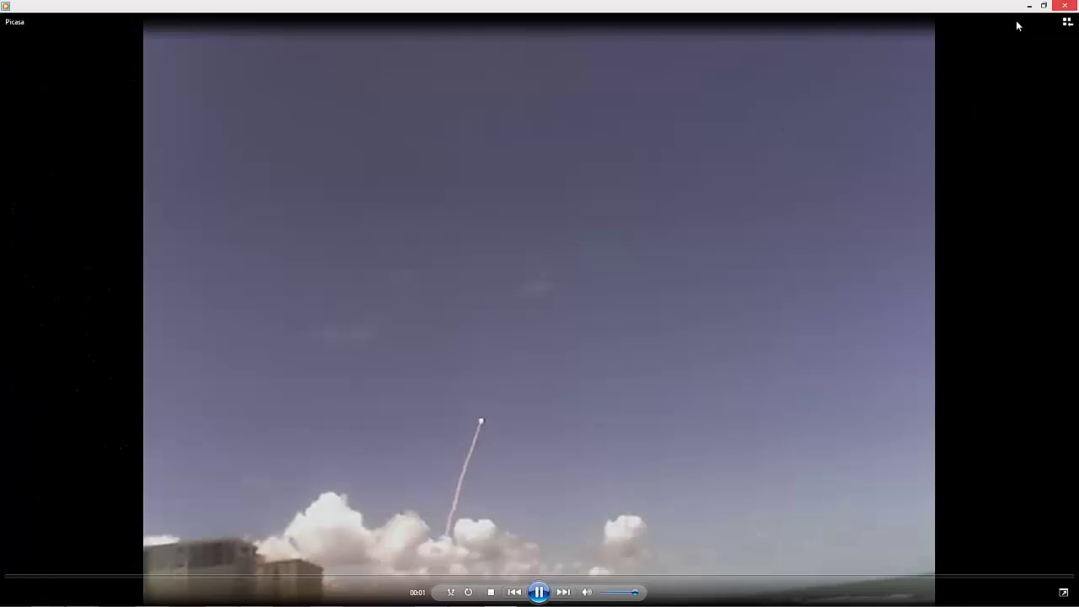
click(1068, 21)
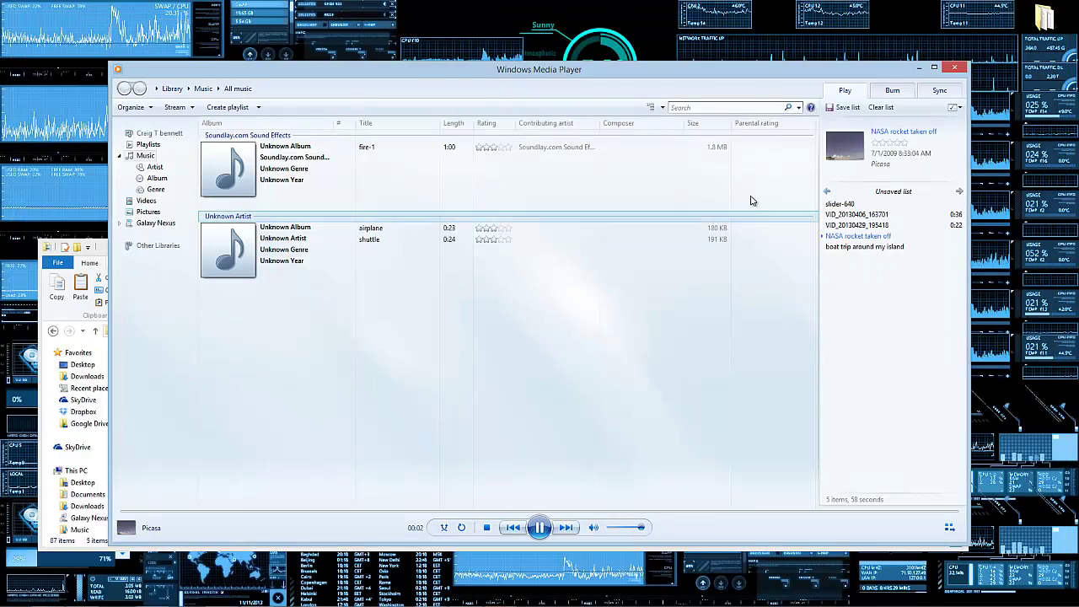
click(914, 69)
click(916, 245)
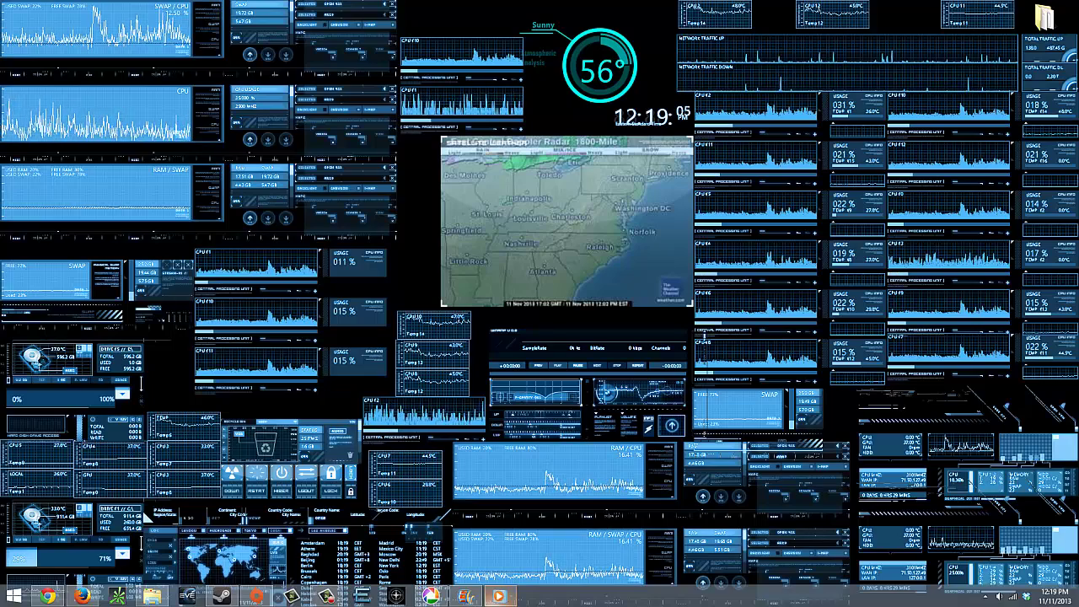
Open Movie Maker and add the five selected files from the Pictures folder to the project
mouse_move(466, 594)
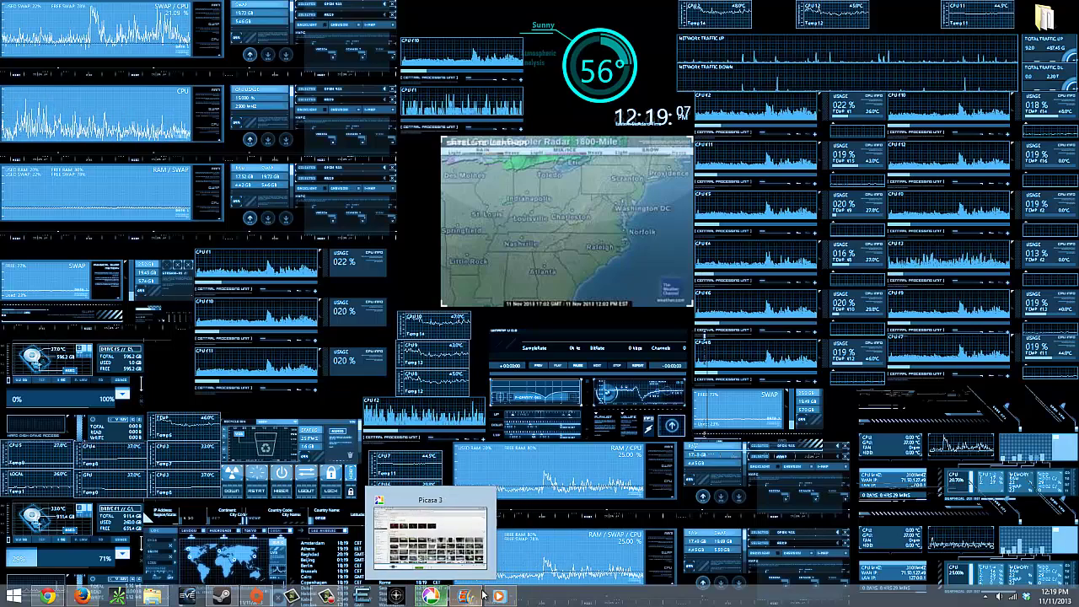
mouse_move(500, 596)
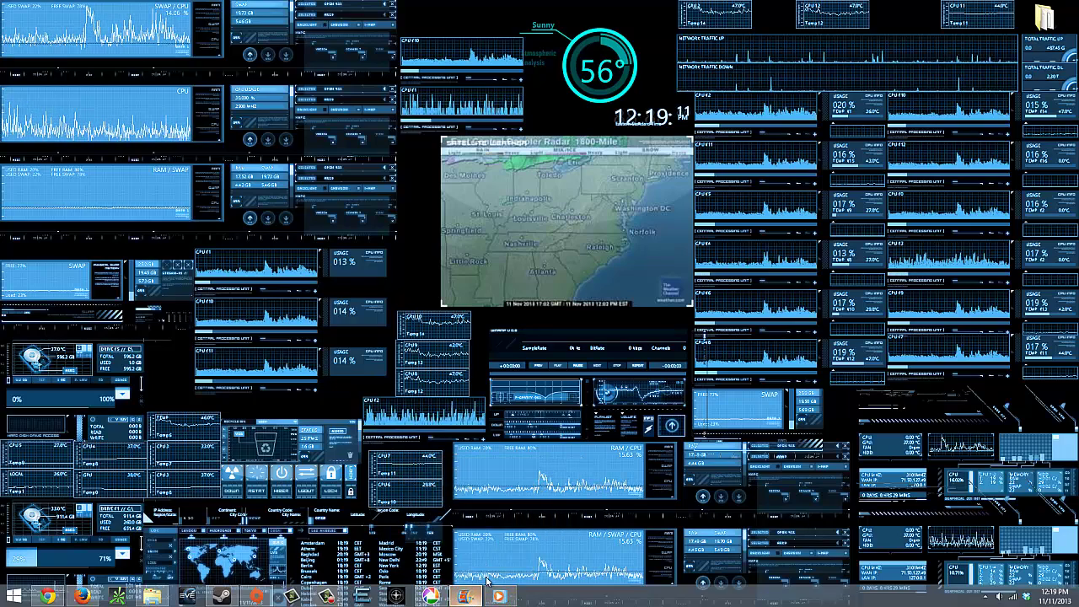
click(466, 594)
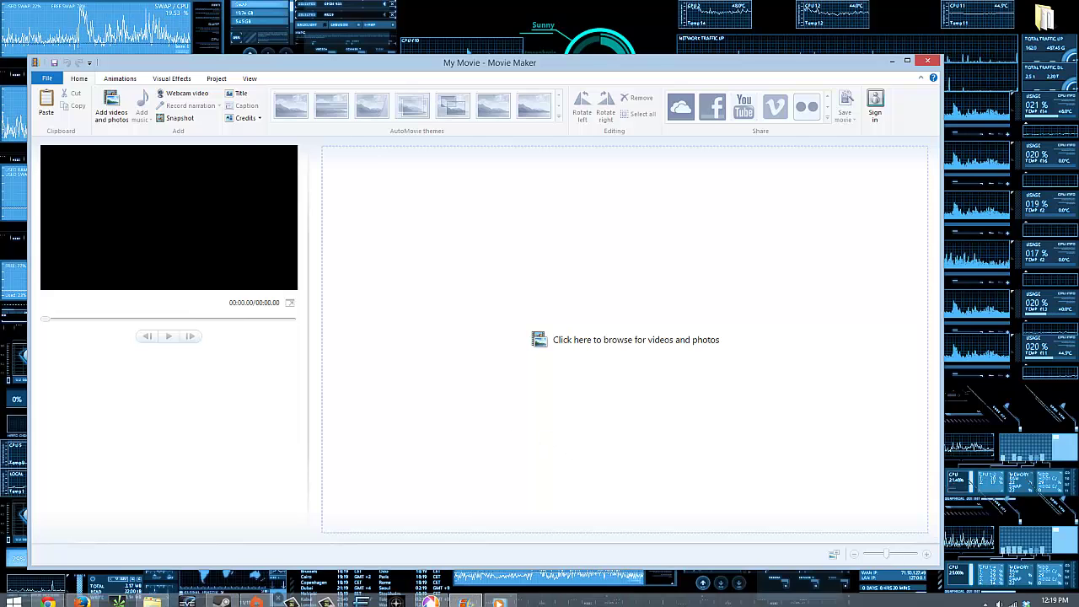
click(153, 597)
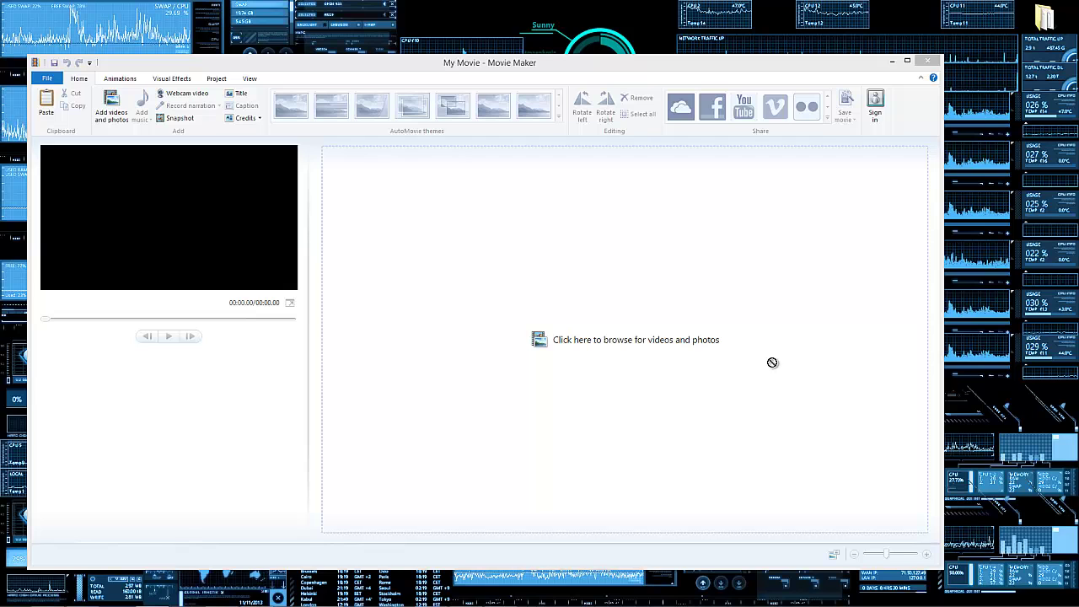
drag(770, 362, 607, 295)
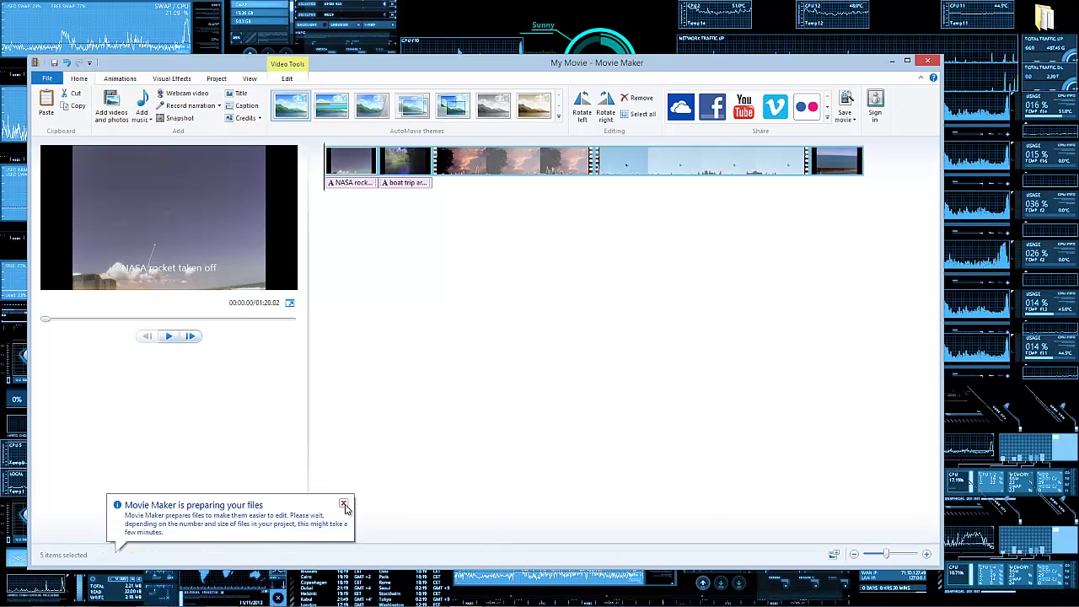
click(344, 504)
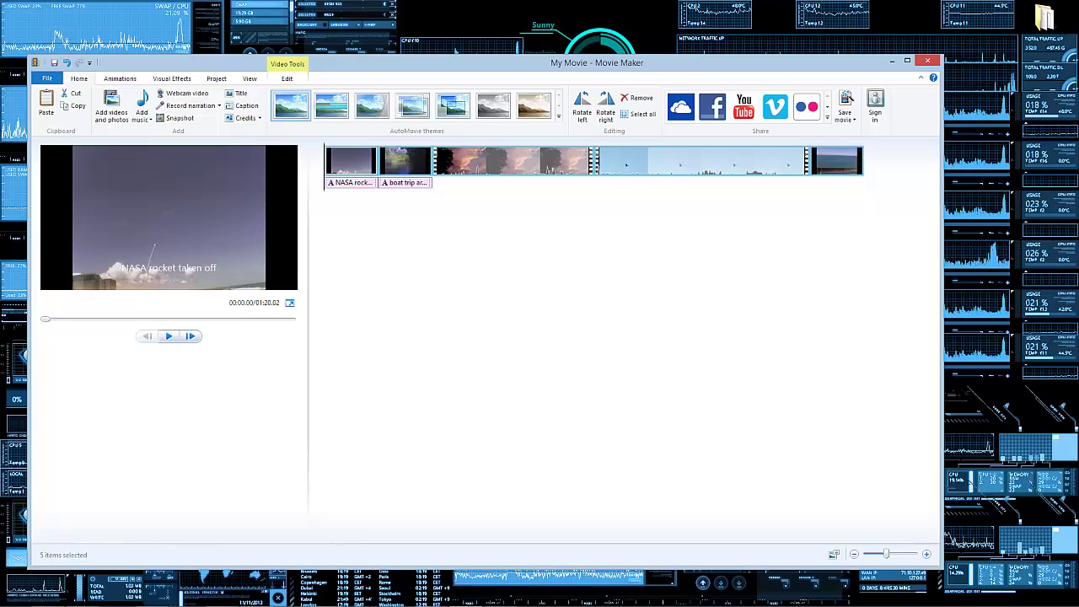
Remove the NASA rocket and boat trip captions from the first two pictures on the Movie Maker timeline
key(alt+Tab)
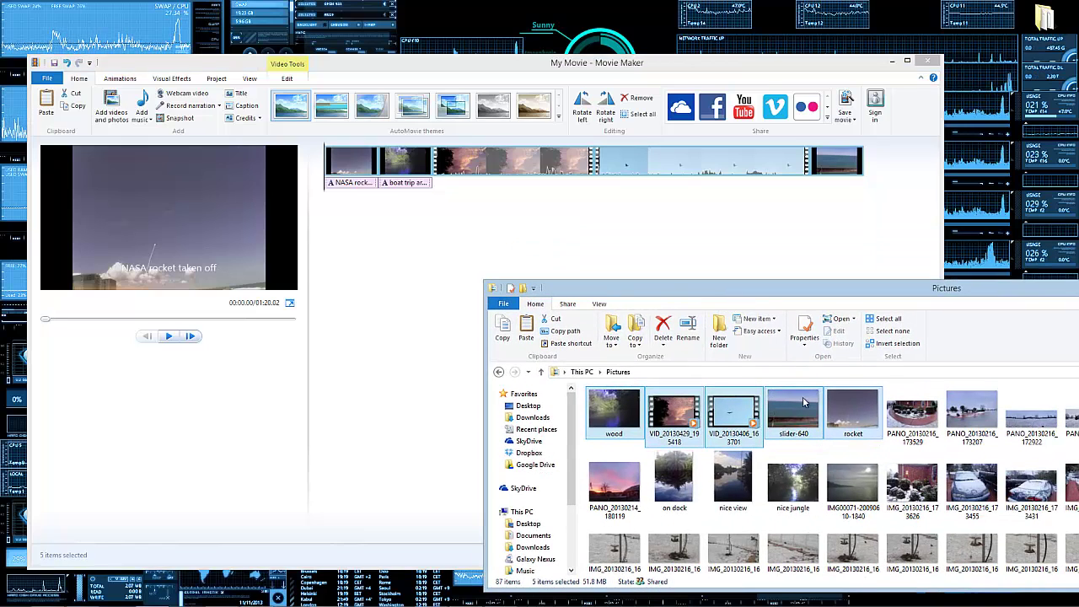
key(alt+Tab)
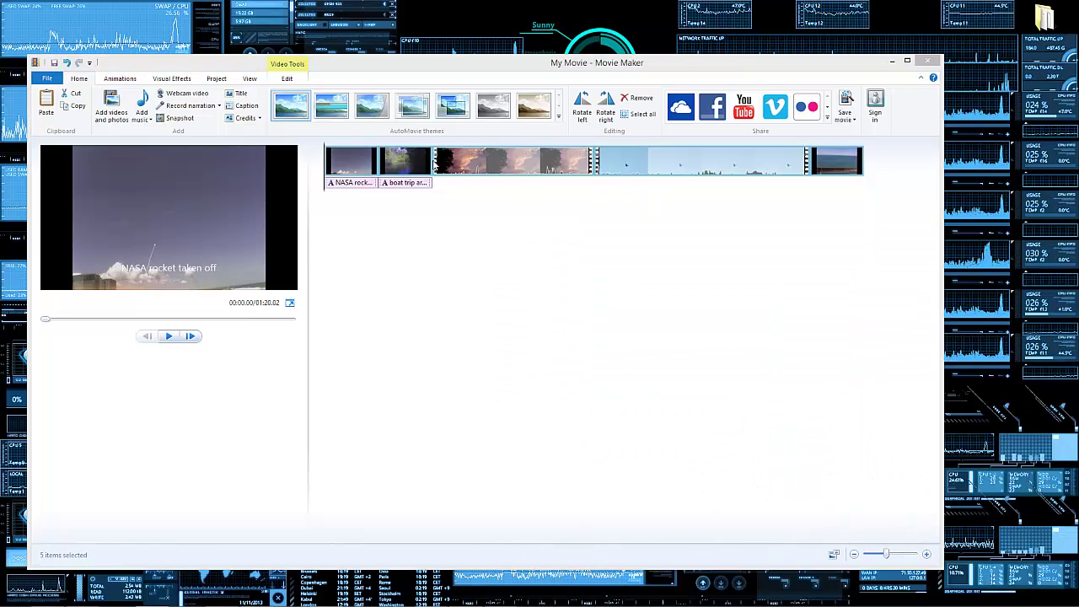
drag(505, 160, 404, 178)
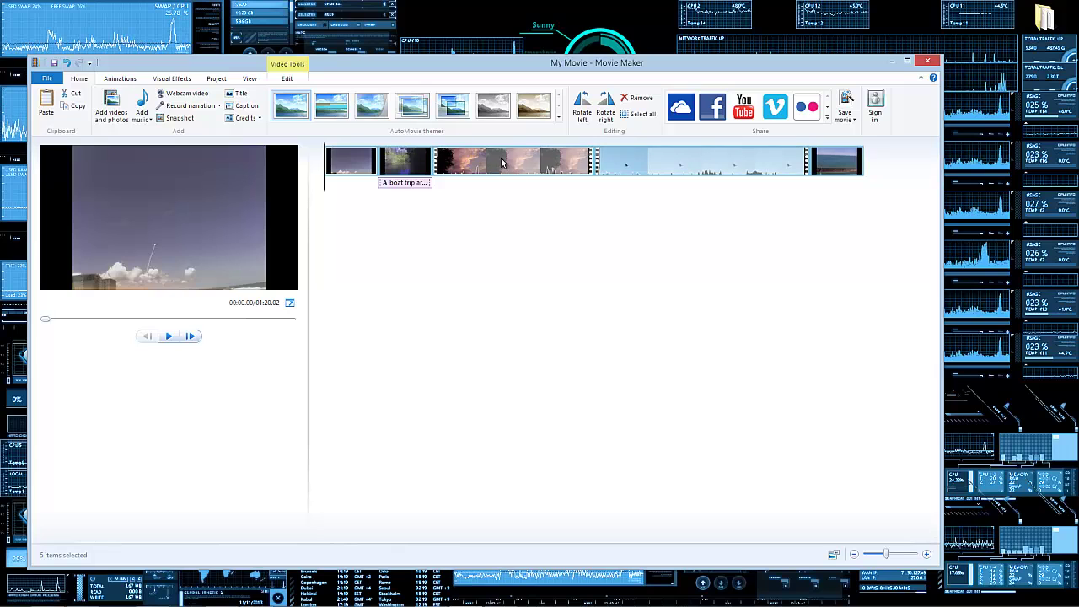
click(435, 173)
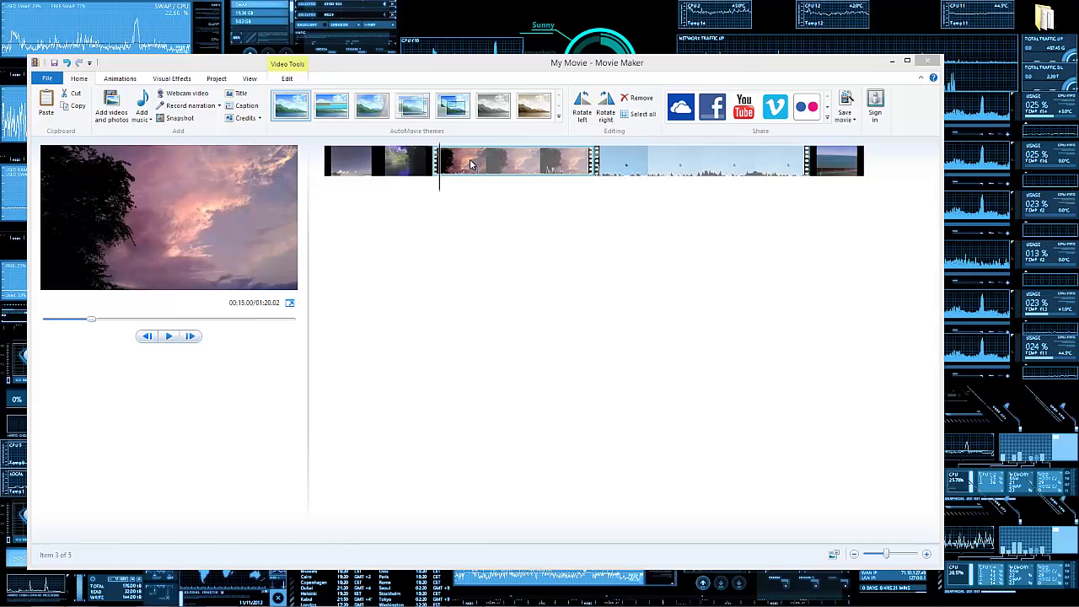
Move the sunset video ahead of the wood picture, and try dragging the wood picture to the timeline's end and back
drag(513, 175, 386, 173)
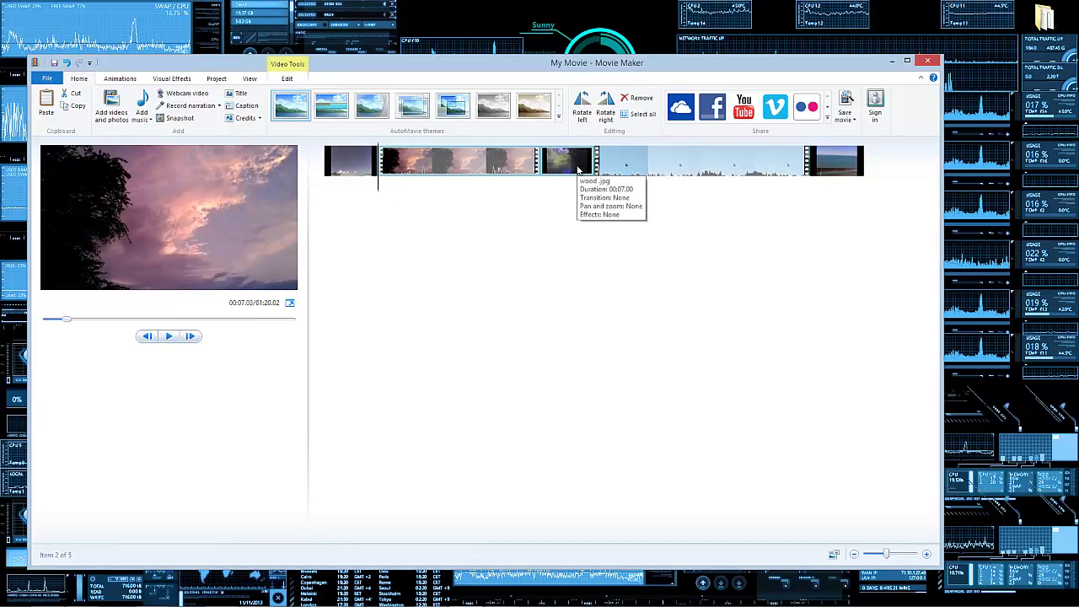
drag(567, 169, 894, 167)
drag(822, 167, 557, 168)
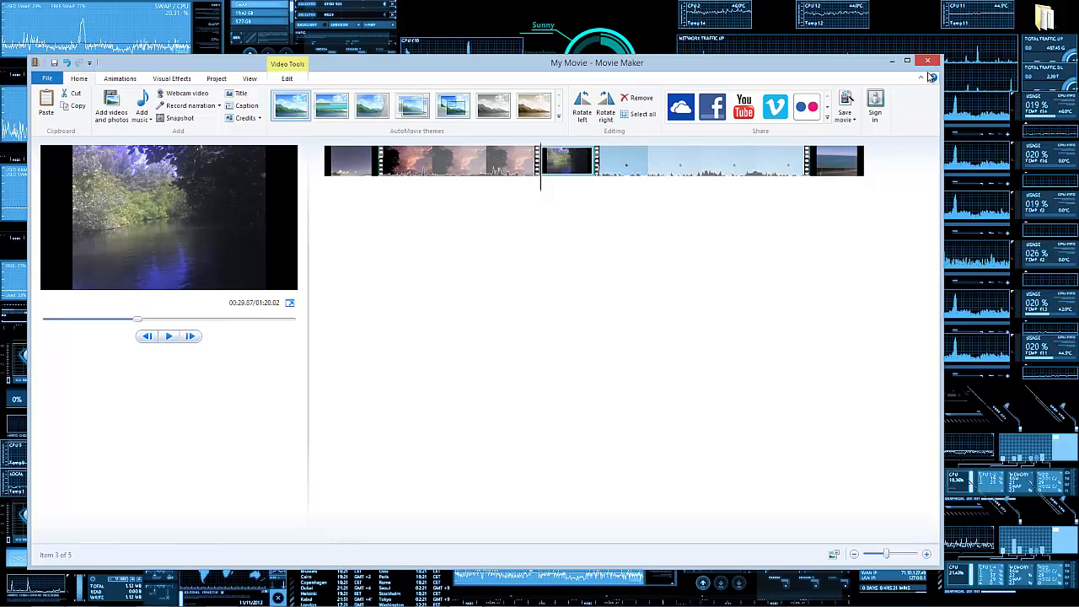
Minimize Movie Maker and switch to Picasa
click(889, 60)
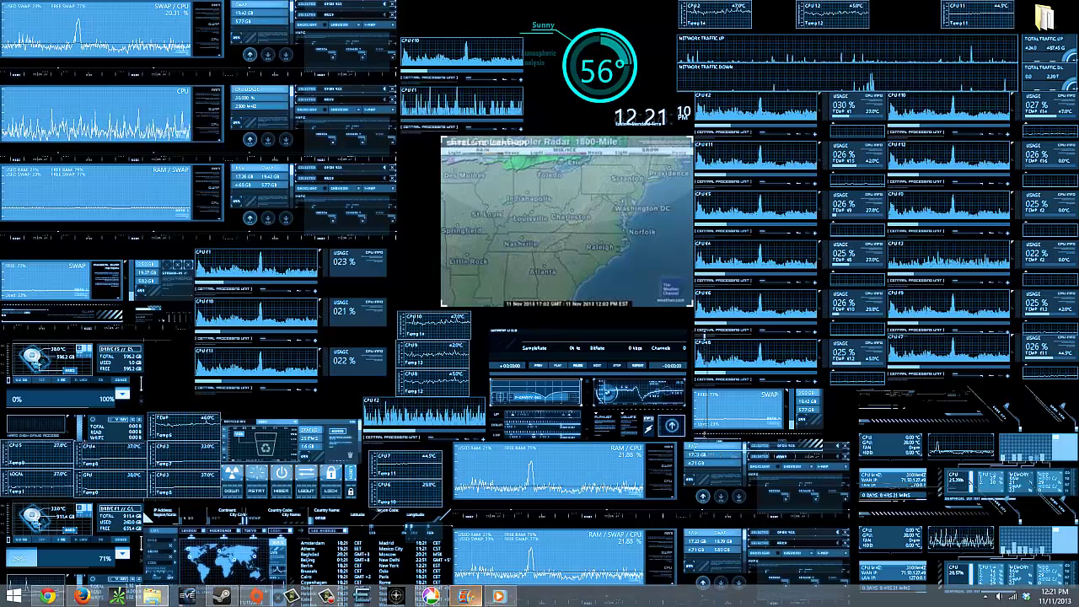
click(430, 597)
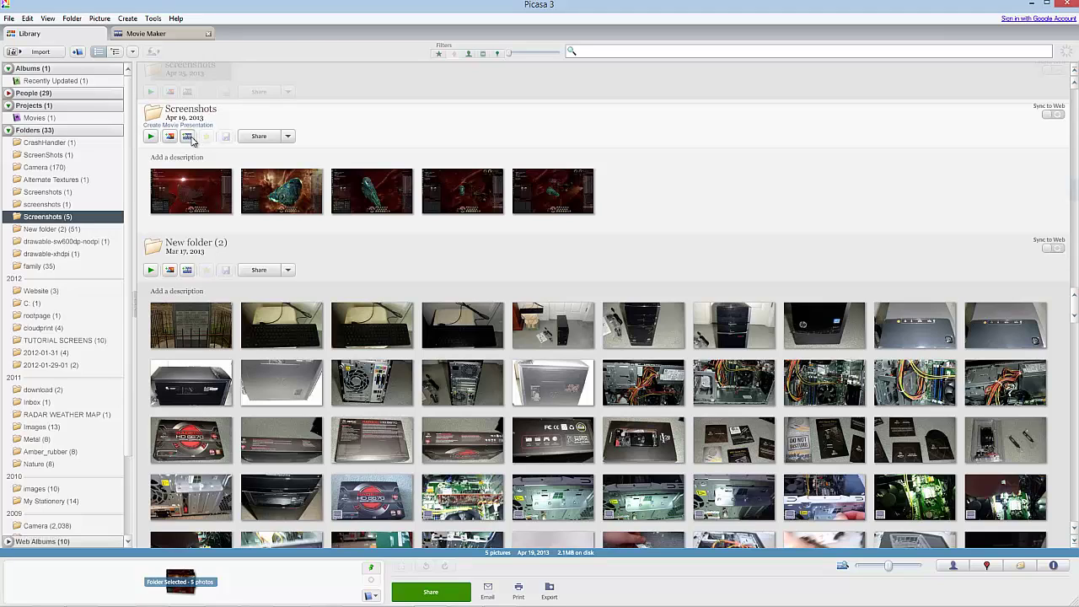
Open the Screenshots folder's movie project in Picasa and preview its screenshot slides, ending on the title slide
click(166, 36)
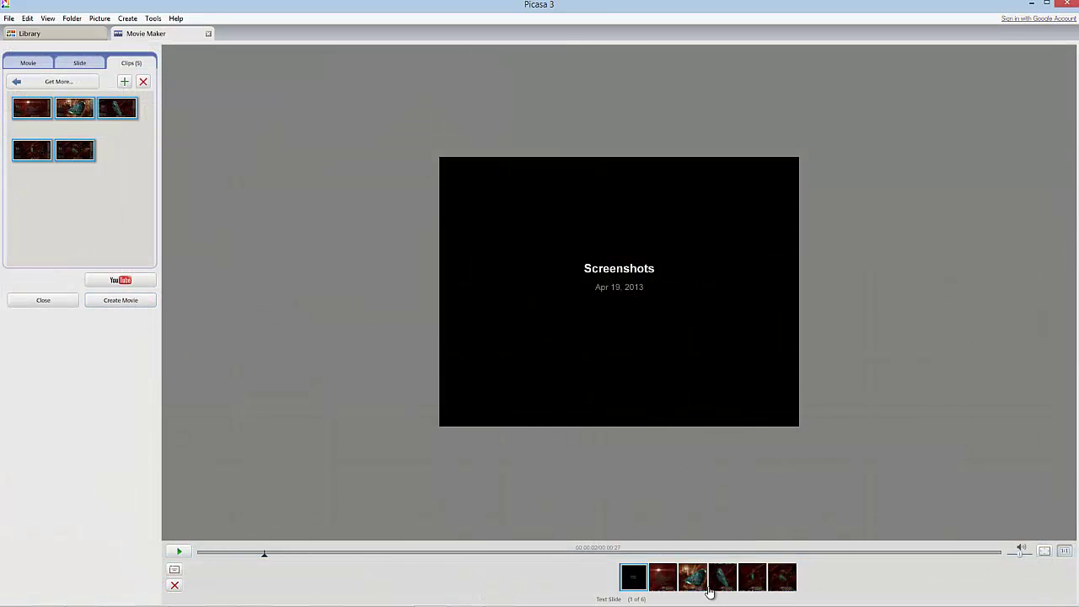
click(668, 592)
key(Right)
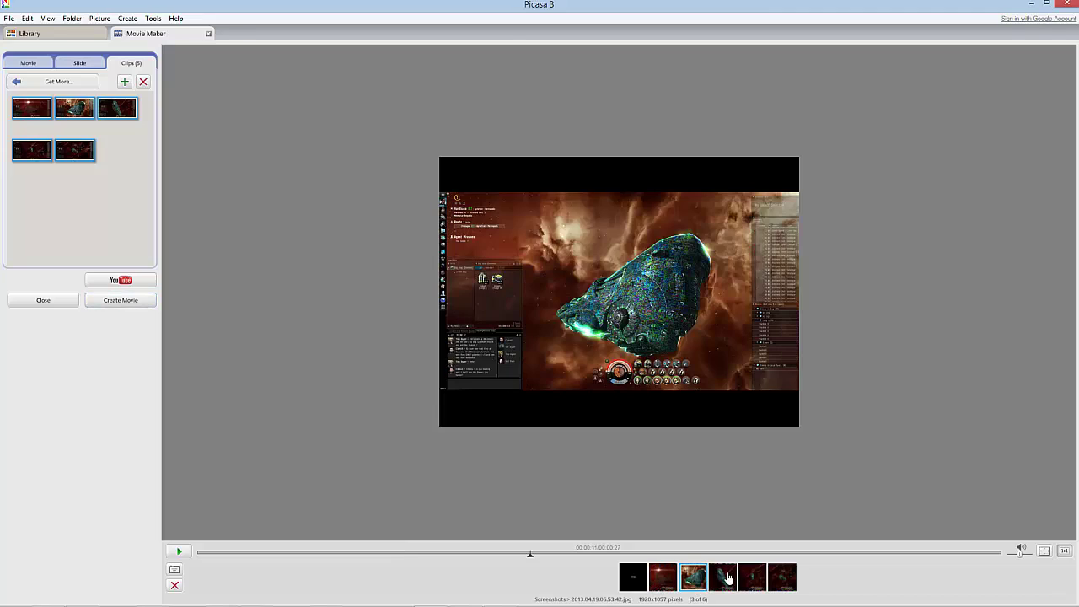
click(727, 577)
click(779, 577)
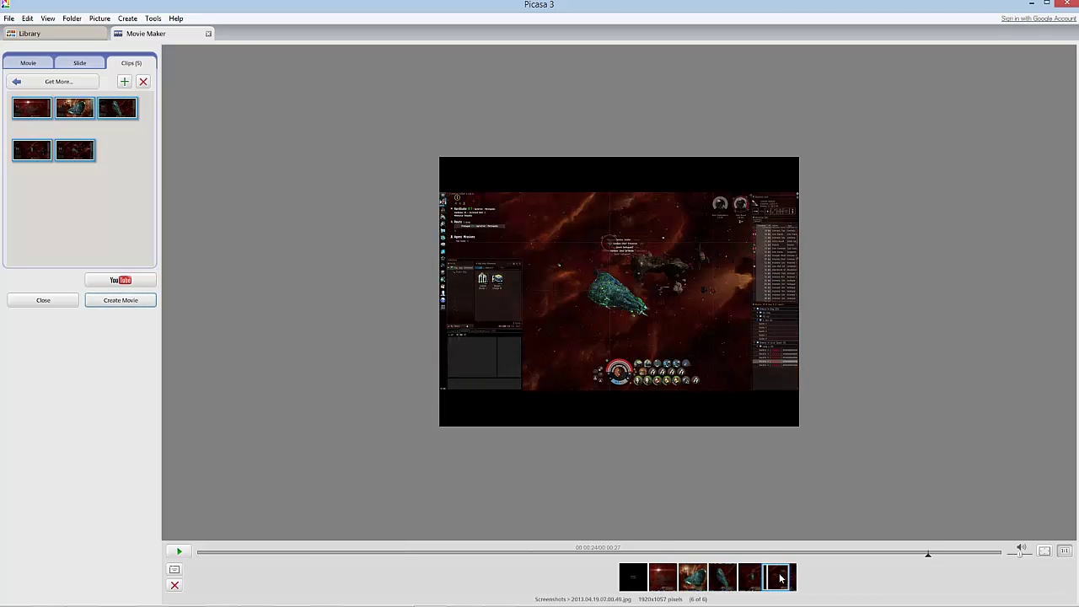
click(624, 580)
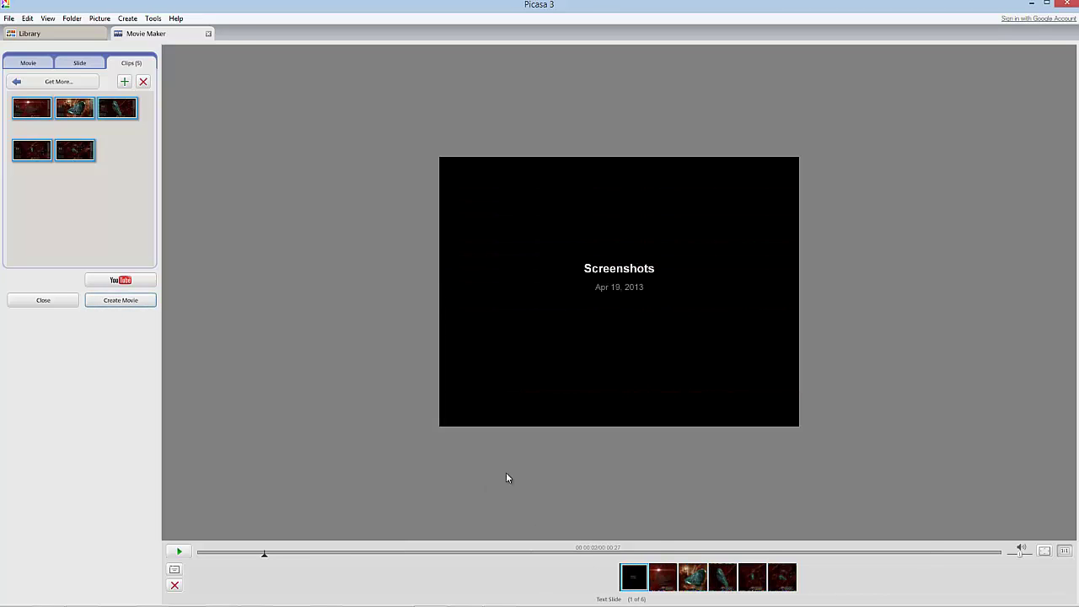
Examine the dimension choices in the movie settings without changing them, and minimize Picasa
click(30, 66)
click(97, 234)
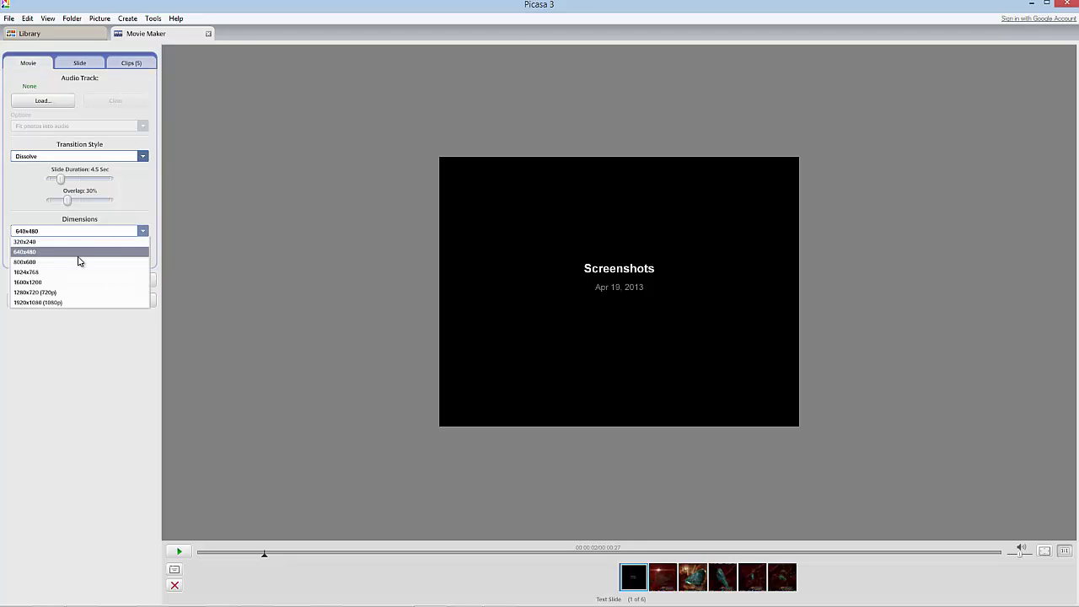
click(213, 361)
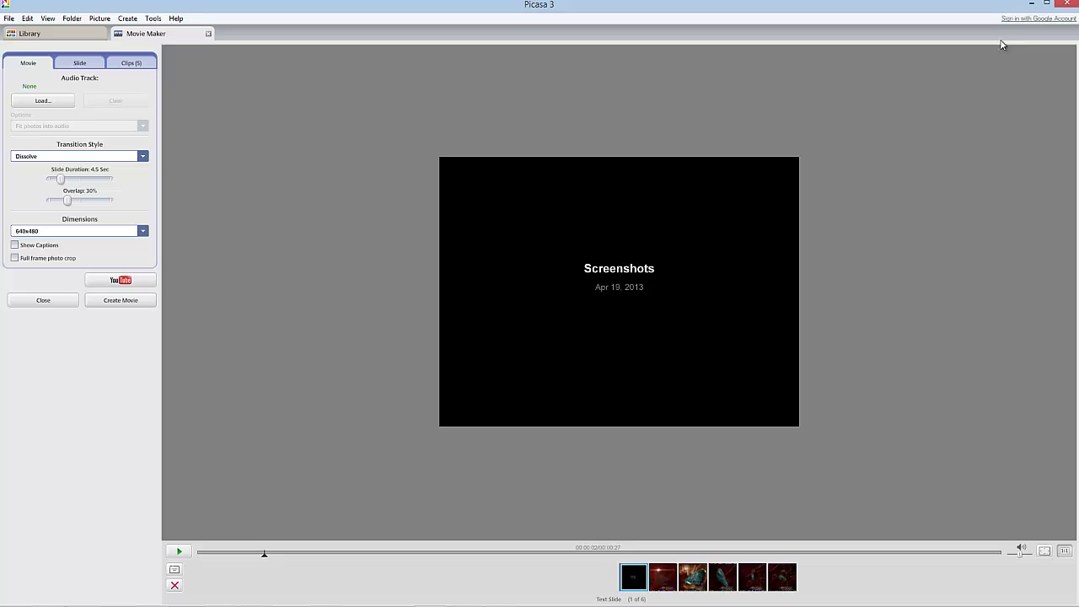
click(1033, 4)
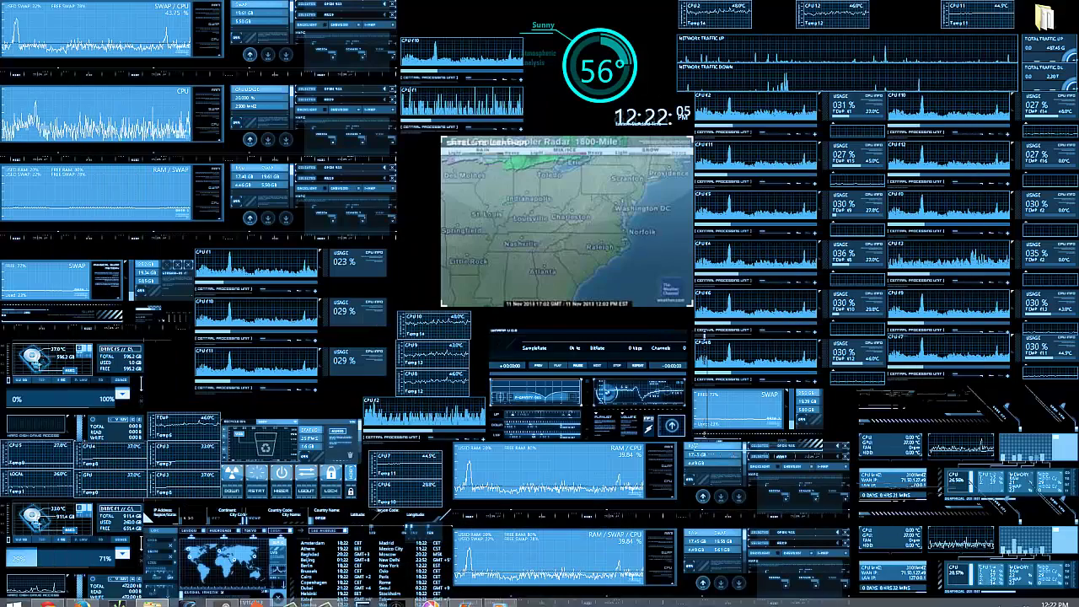
Switch to Movie Maker, examine the file types offered for saving the movie for computer, and minimize it without saving
click(463, 597)
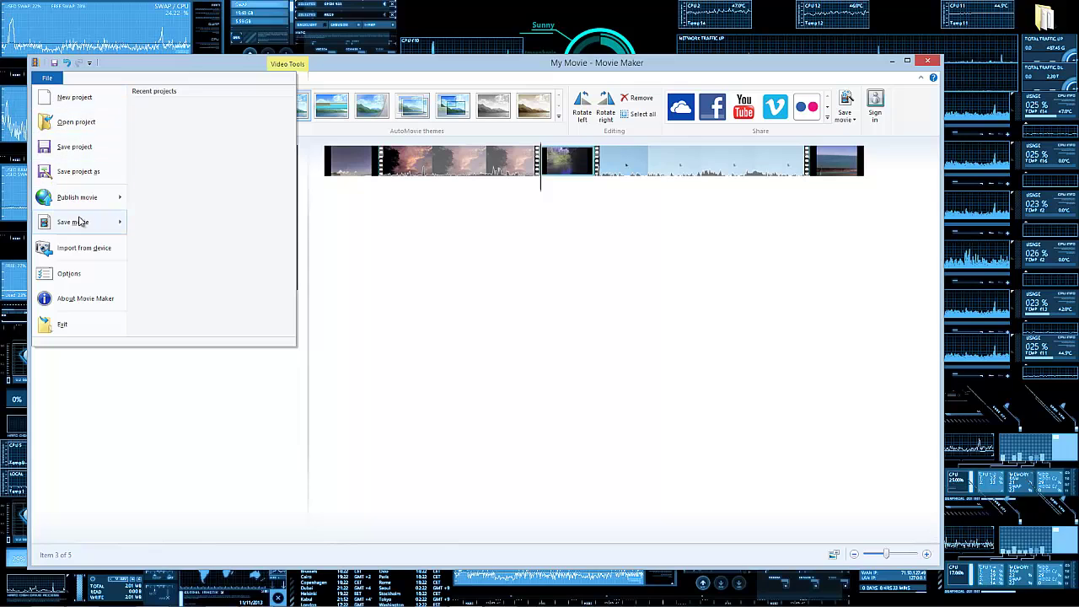
mouse_move(79, 220)
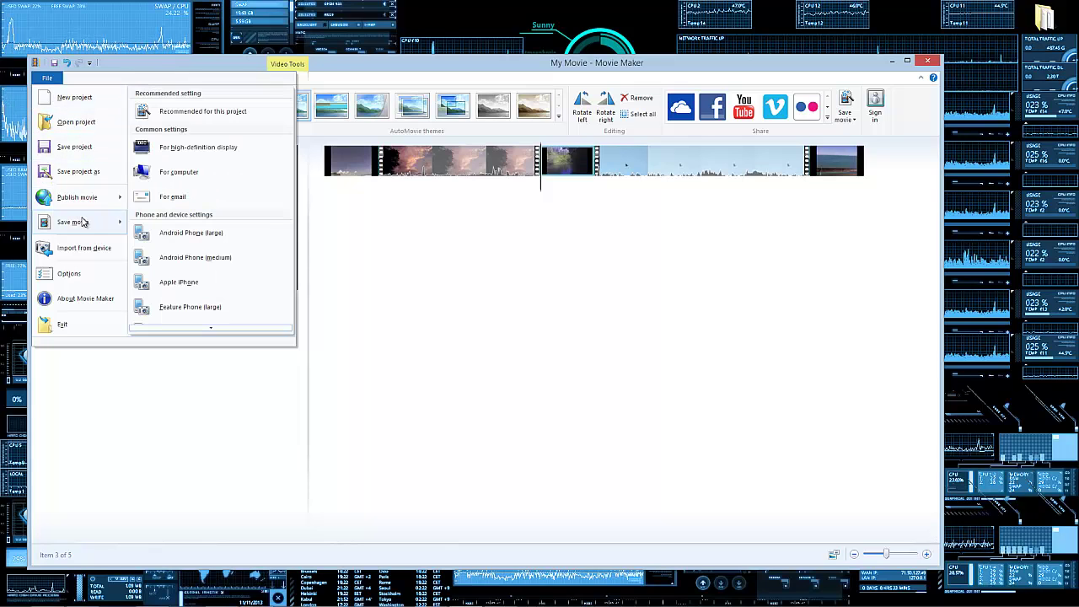
click(180, 173)
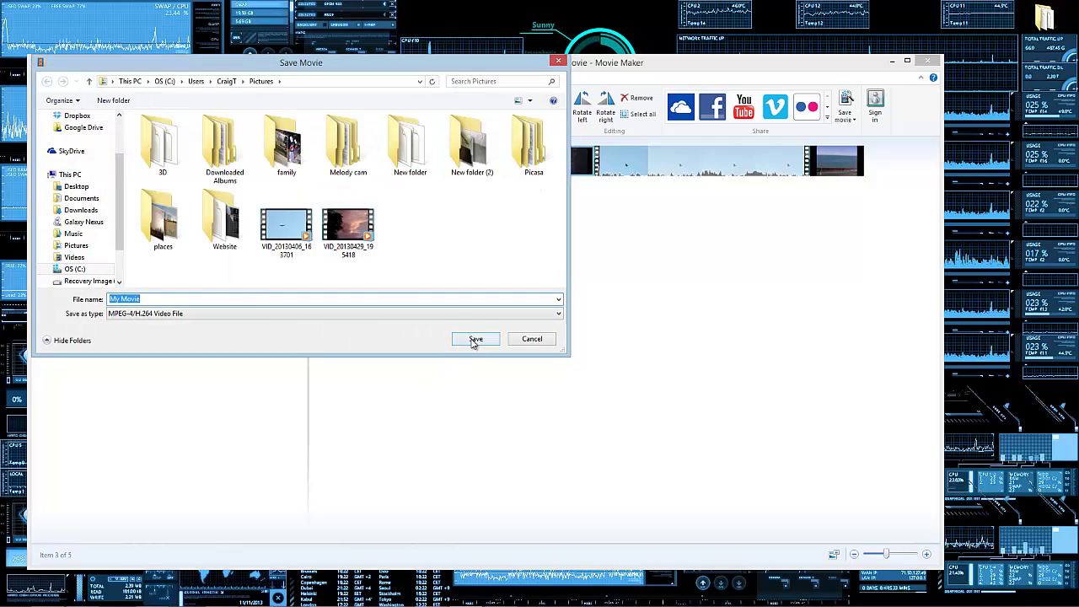
click(299, 318)
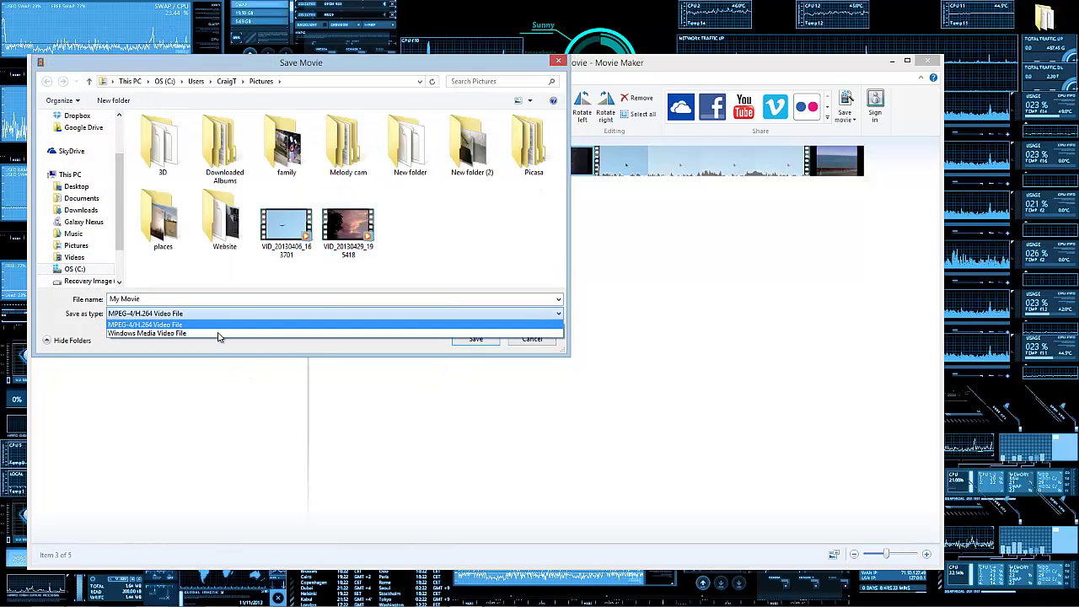
click(275, 356)
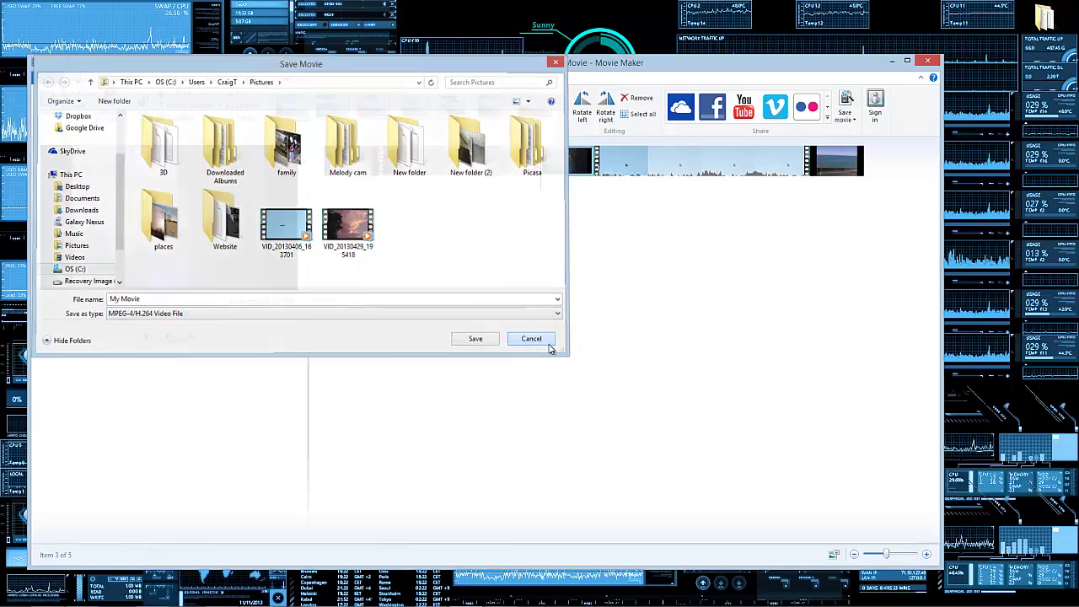
click(547, 339)
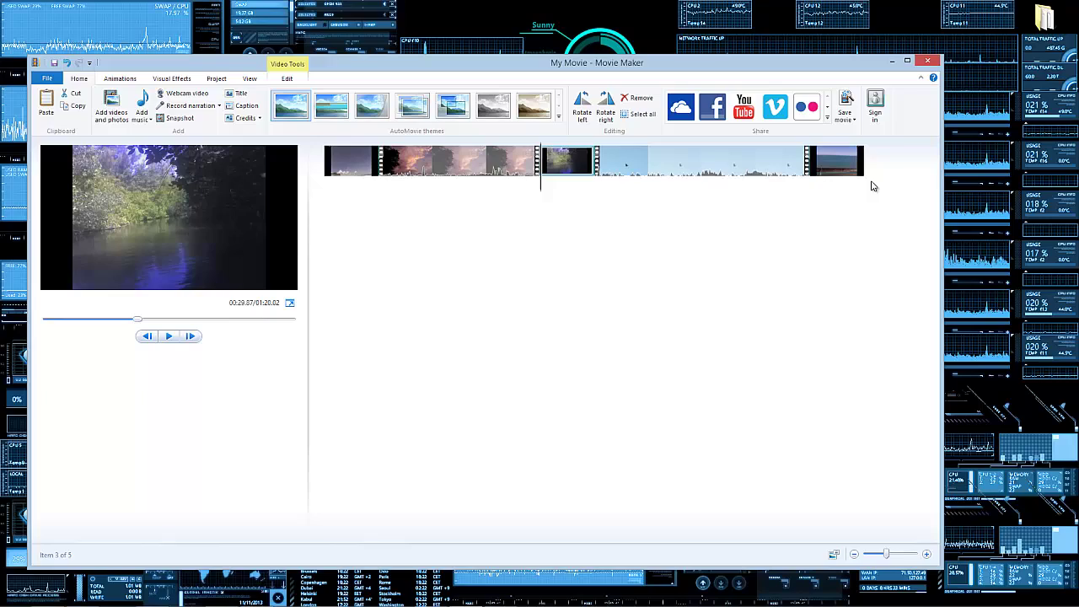
click(893, 64)
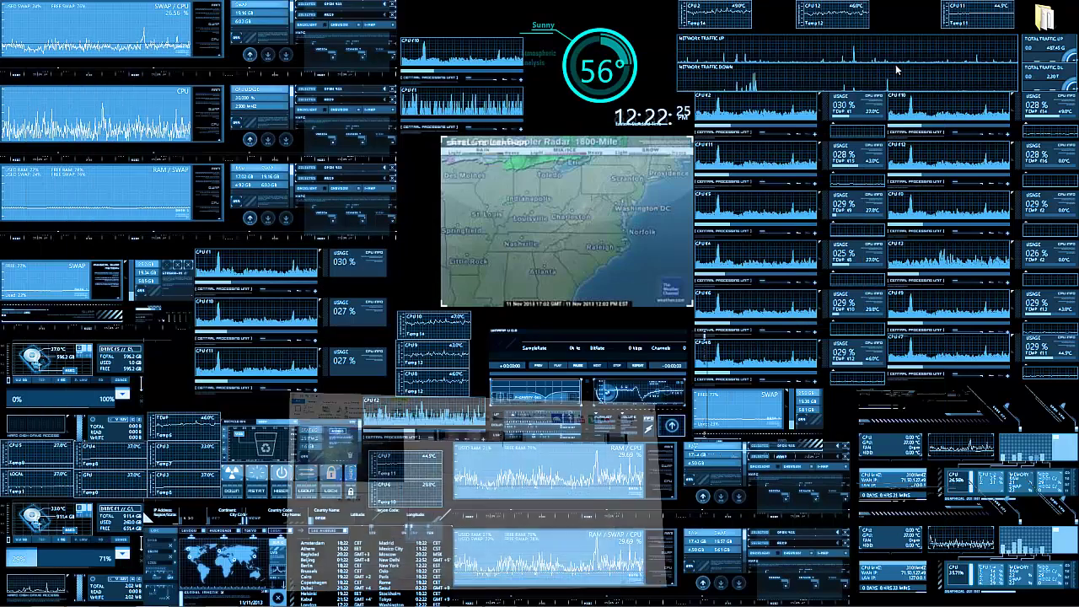